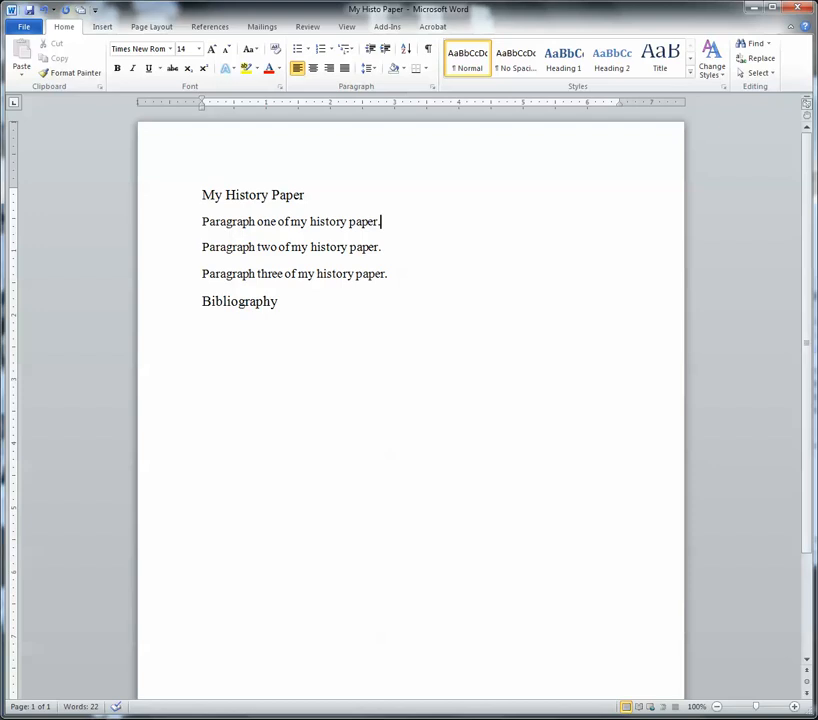
Switch to Firefox and review the Zotero word processor plugin page for Windows, Mac and LibreOffice install options, and minimize the browser.
key("alt+Tab")
left_click_drag(762, 62, 372, 56)
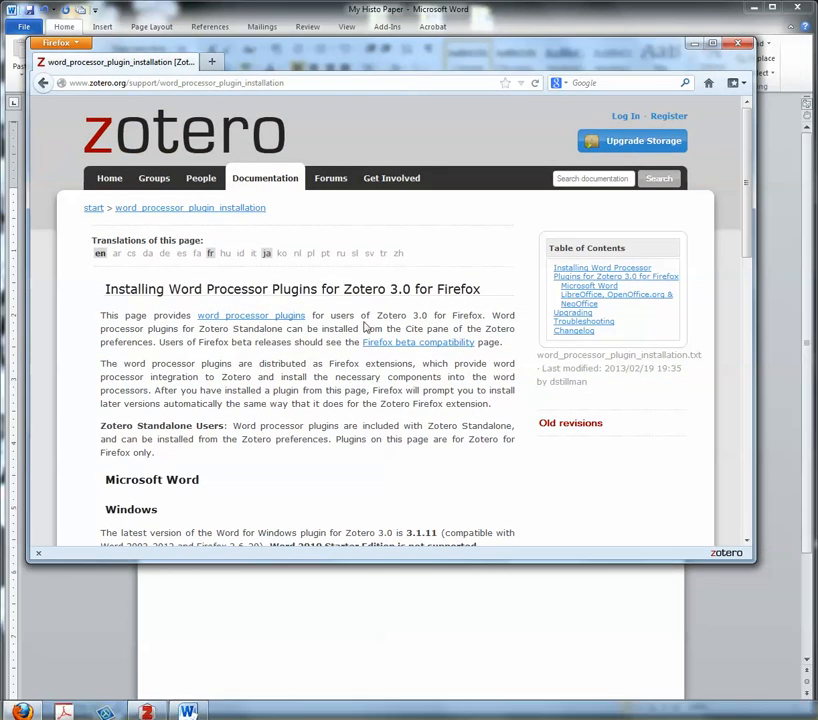
scroll(343, 287, "down", 4)
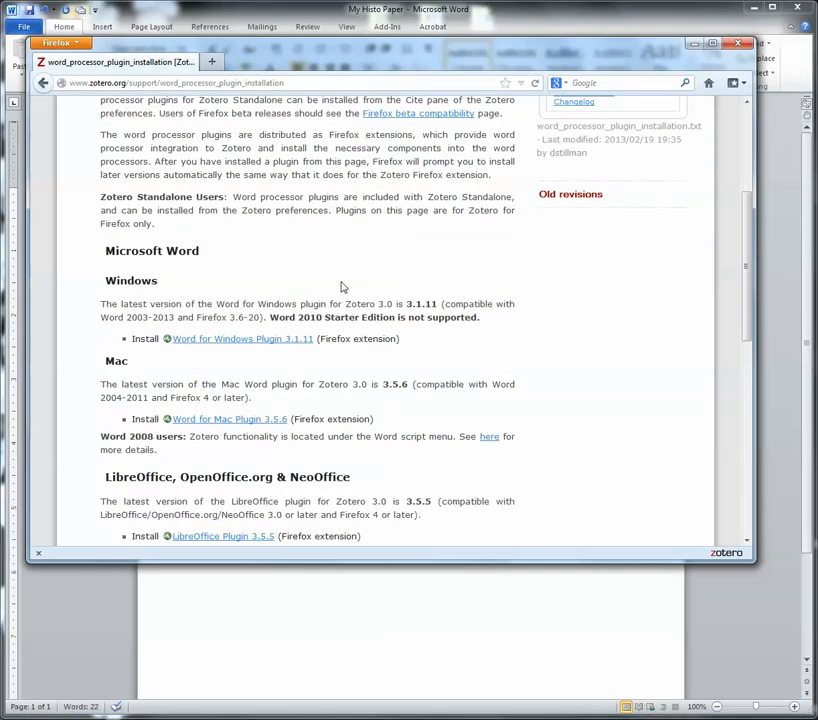
scroll(250, 347, "down", 1)
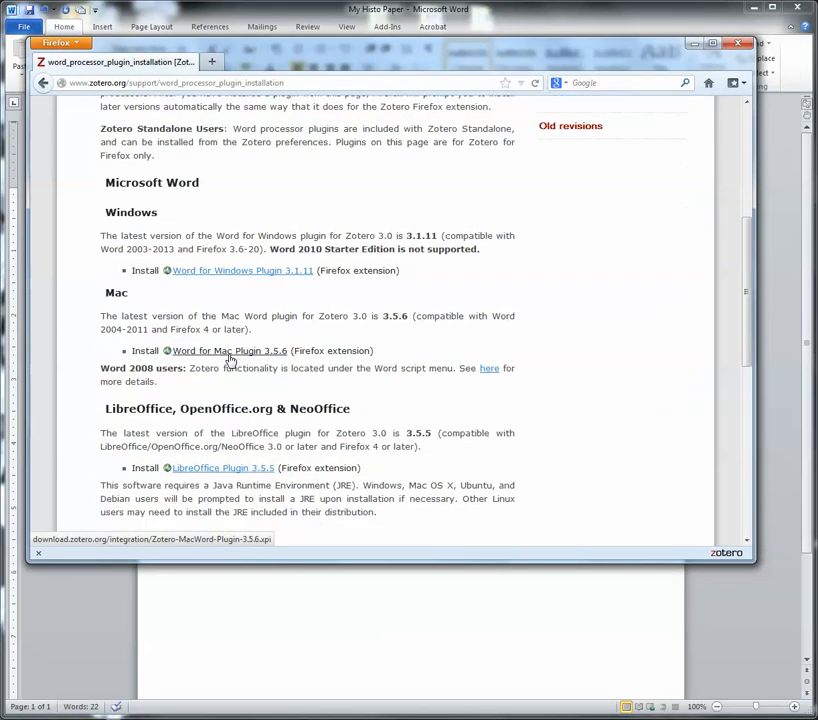
scroll(235, 375, "down", 2)
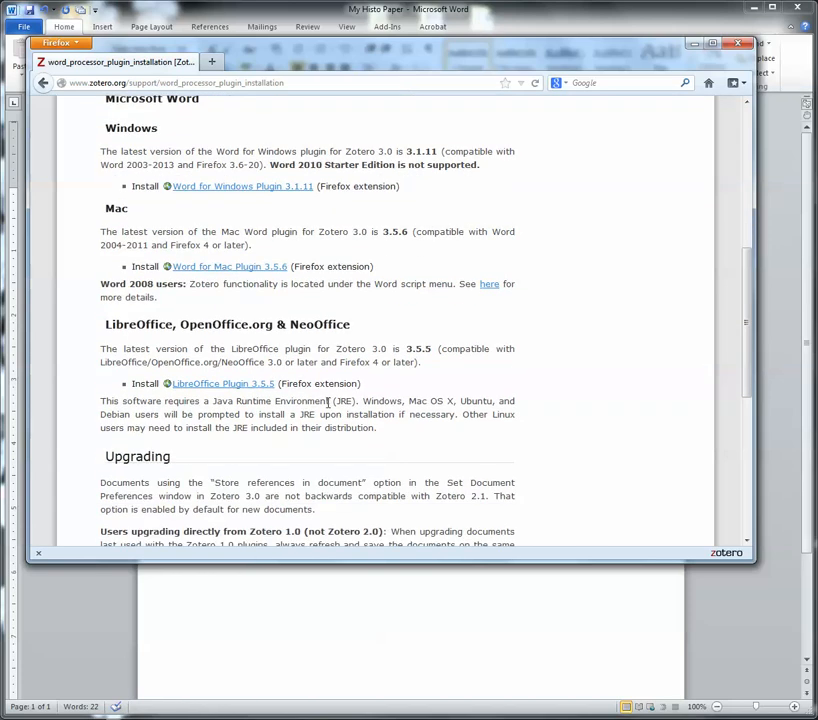
left_click(692, 44)
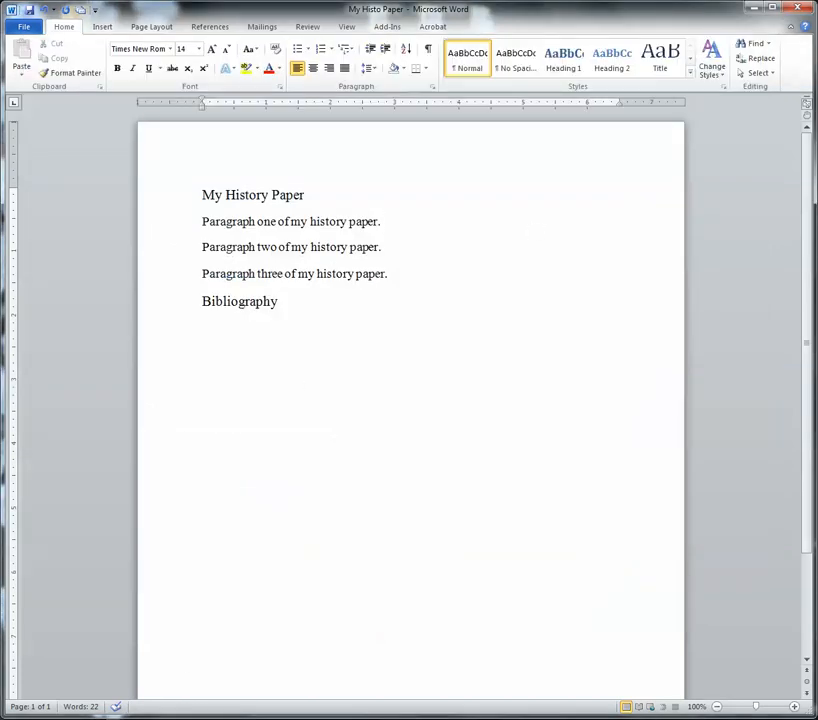
Switch to Zotero and view the word processor add-in installation options in its citation preferences, leaving them without changes.
left_click(147, 708)
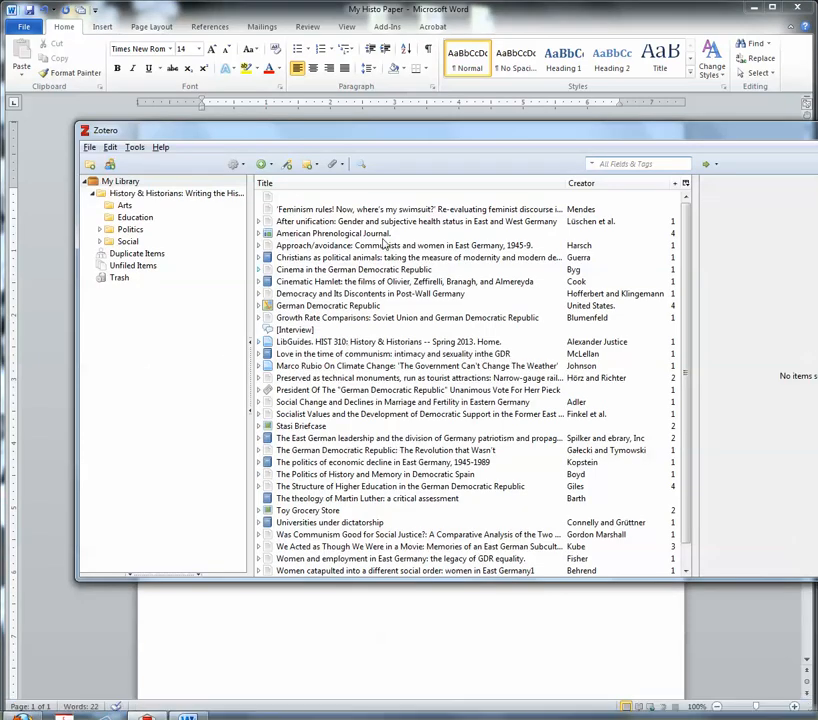
left_click_drag(387, 132, 341, 134)
left_click(187, 164)
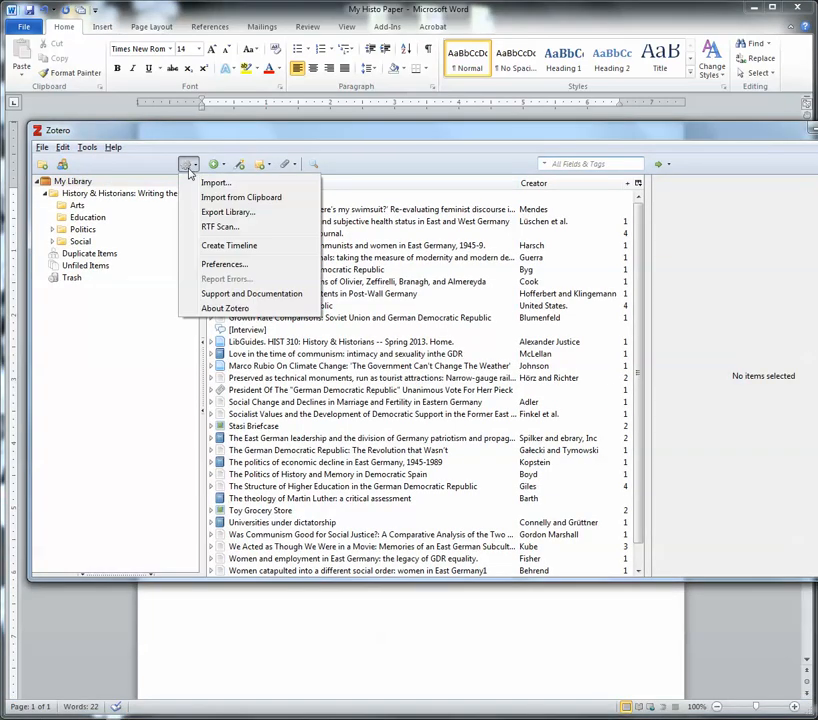
left_click(222, 264)
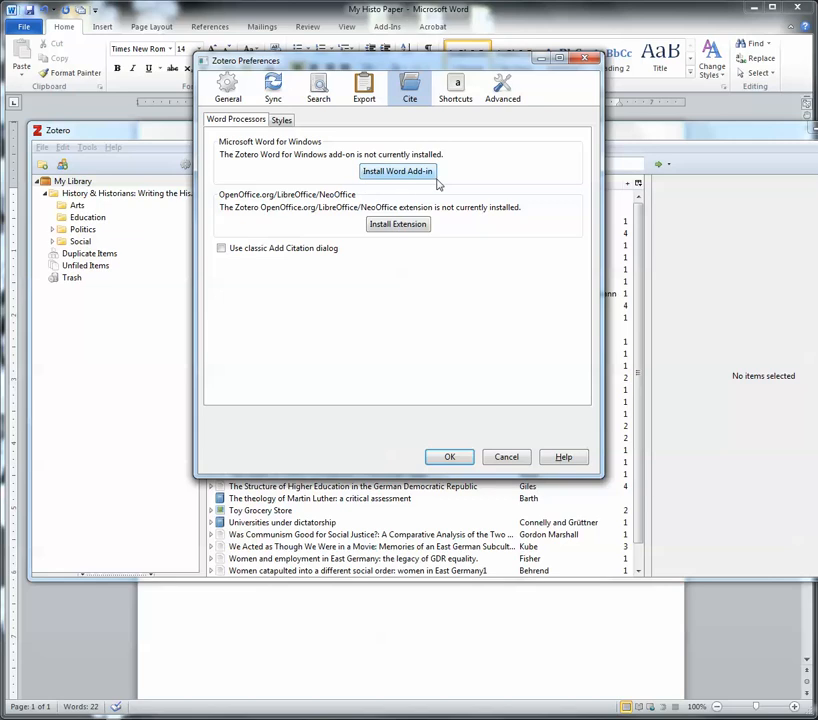
left_click(507, 456)
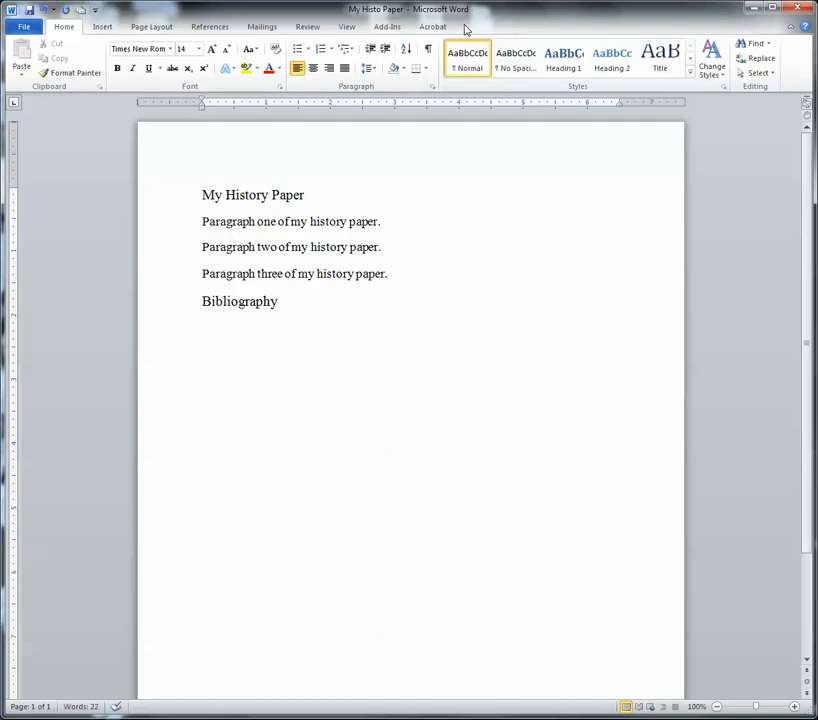
Open the Zotero document preferences for the history paper and look through the available citation styles.
left_click(386, 29)
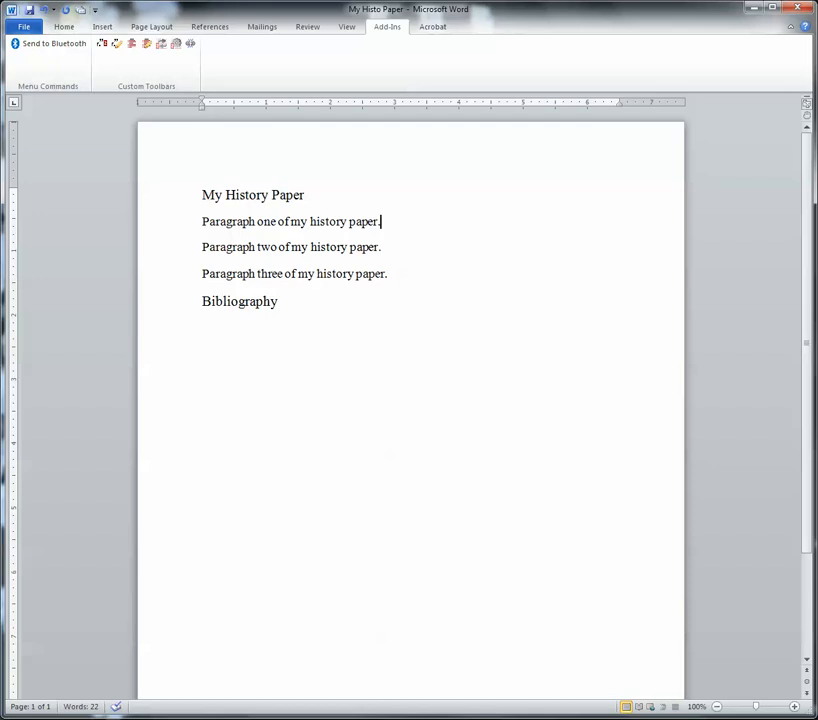
mouse_move(153, 712)
left_click(175, 45)
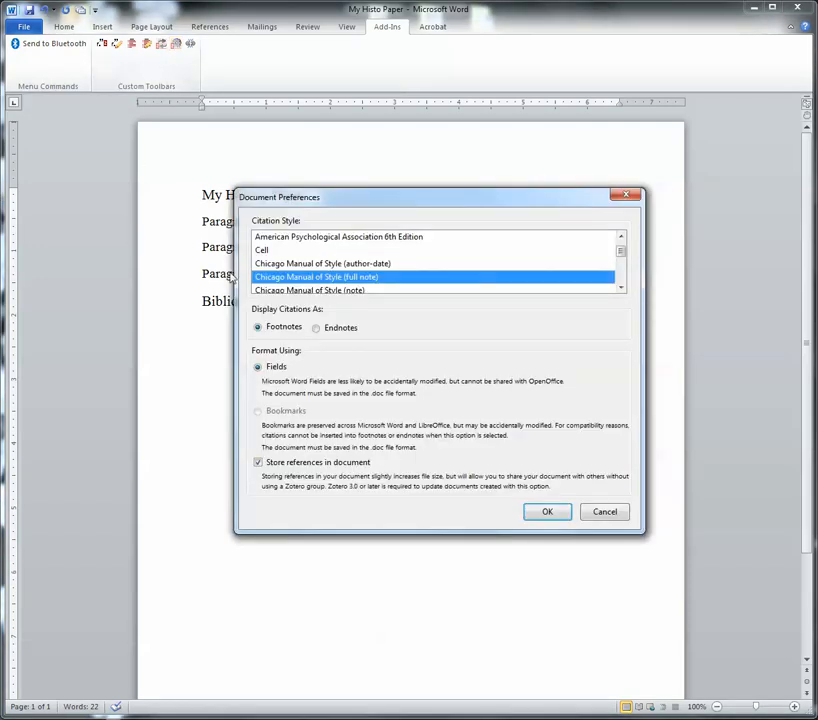
mouse_move(410, 267)
scroll(410, 267, "up", 1)
scroll(410, 267, "down", 4)
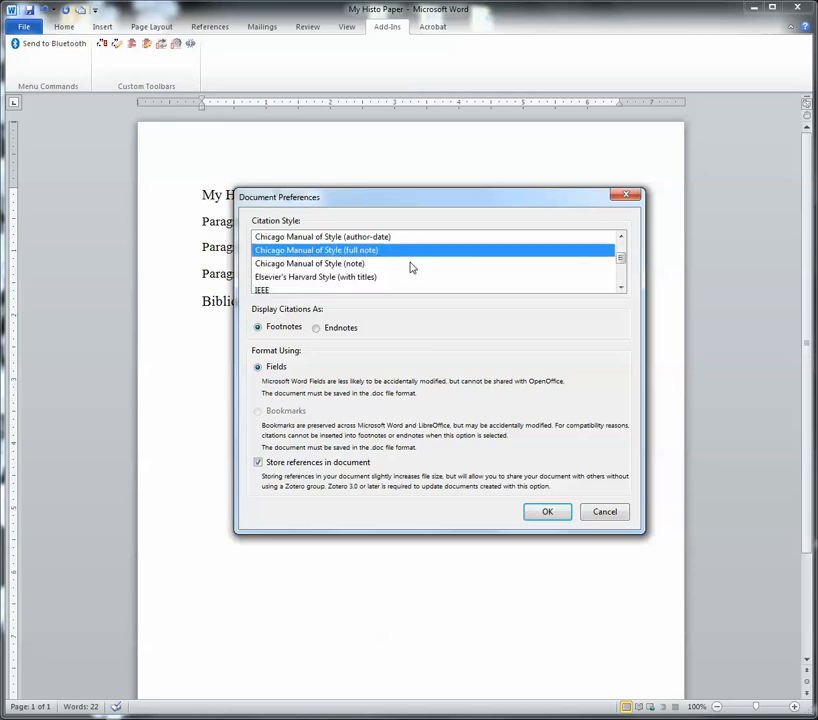
scroll(410, 267, "up", 2)
left_click(411, 266)
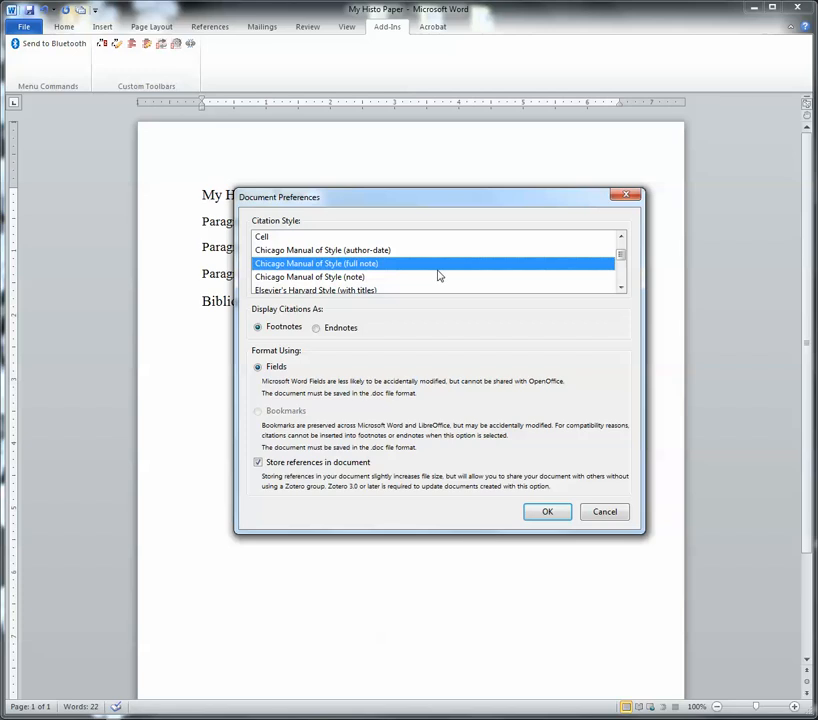
scroll(437, 272, "up", 1)
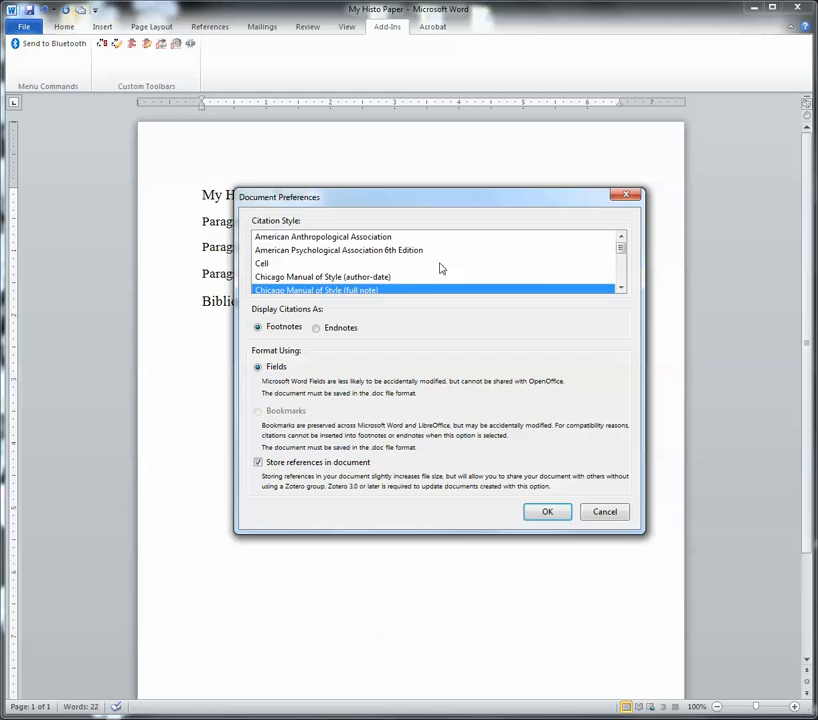
Try the American Psychological Association 6th Edition and Modern Language Association citation styles.
left_click(268, 252)
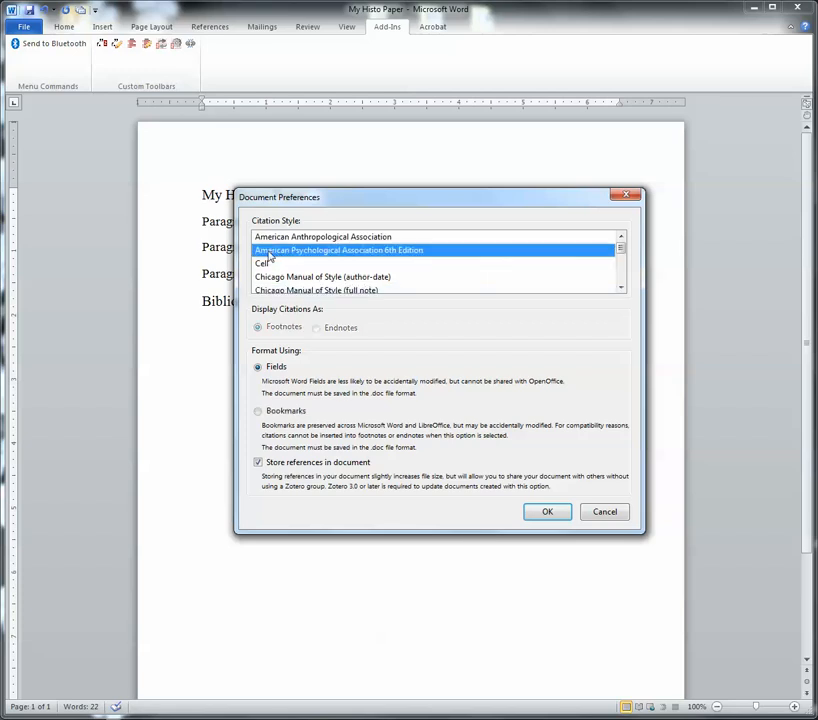
scroll(372, 254, "down", 2)
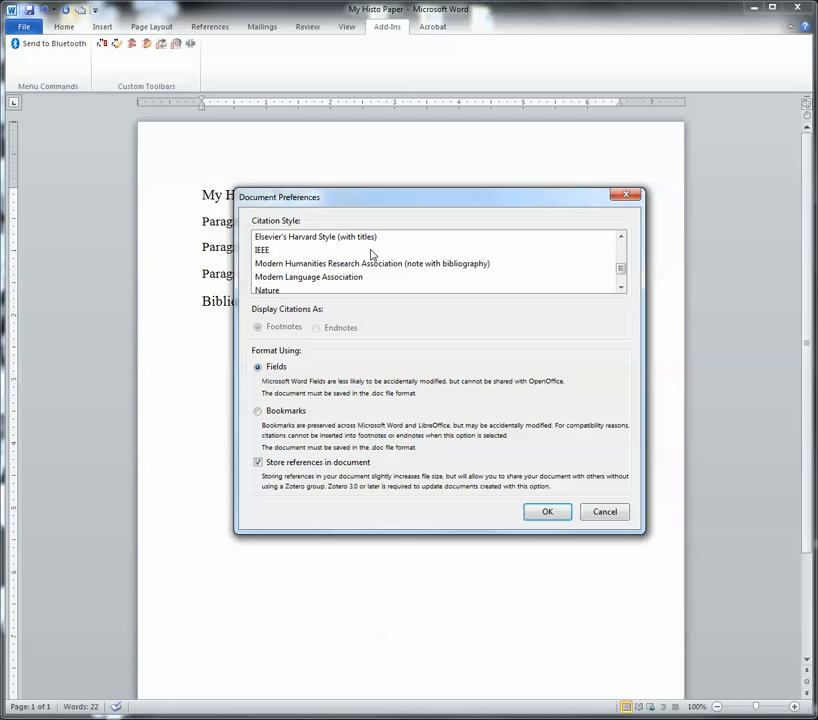
left_click(296, 278)
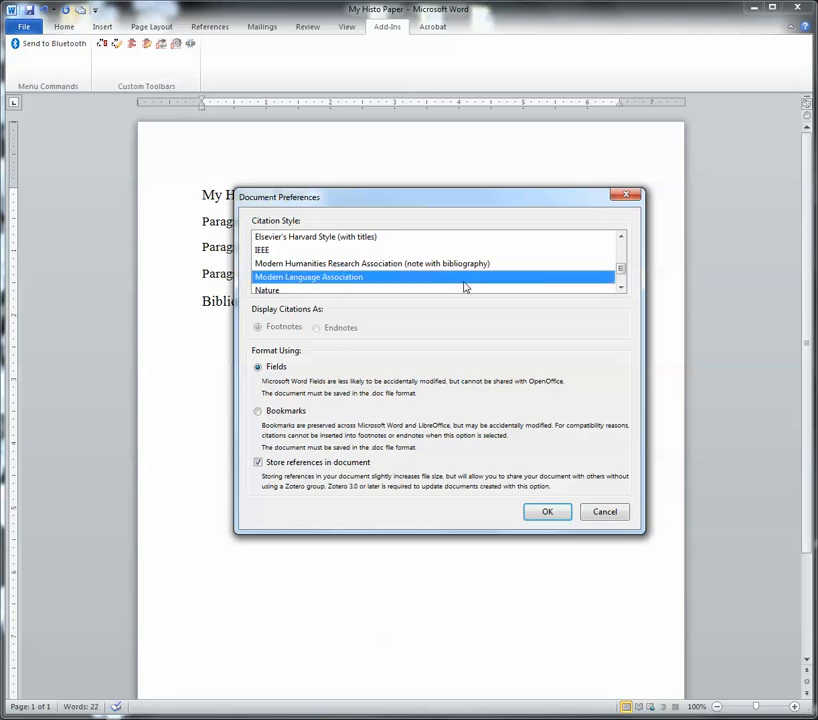
scroll(462, 287, "up", 2)
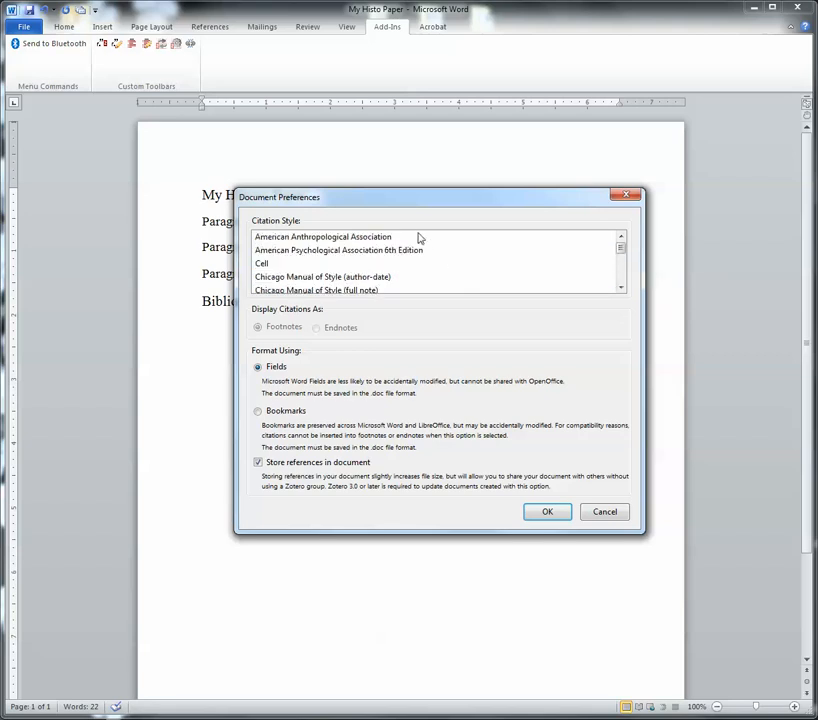
Set the document's citation style to Chicago Manual of Style (full note) and apply the preferences.
scroll(420, 238, "down", 1)
left_click(270, 251)
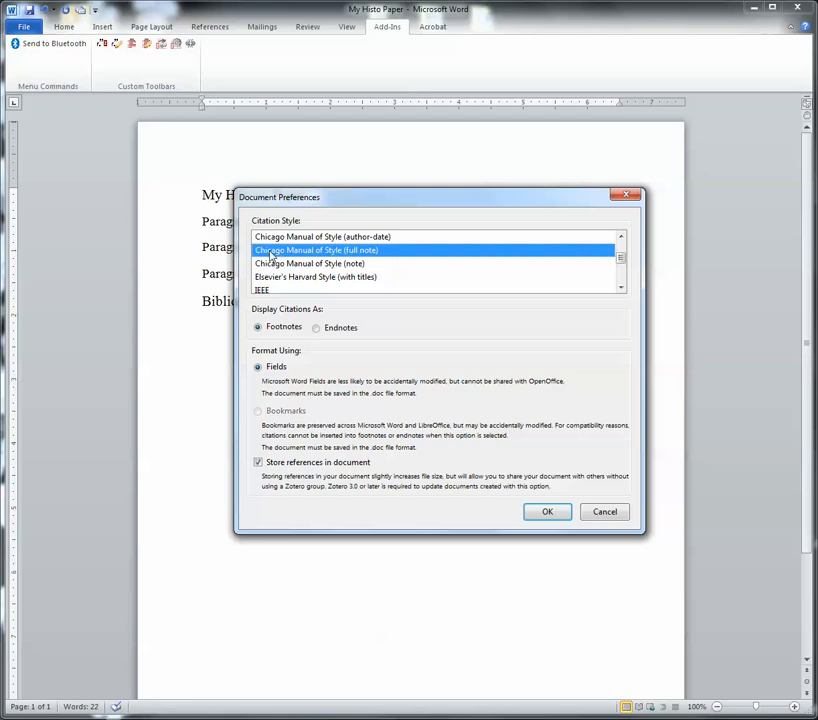
left_click(540, 512)
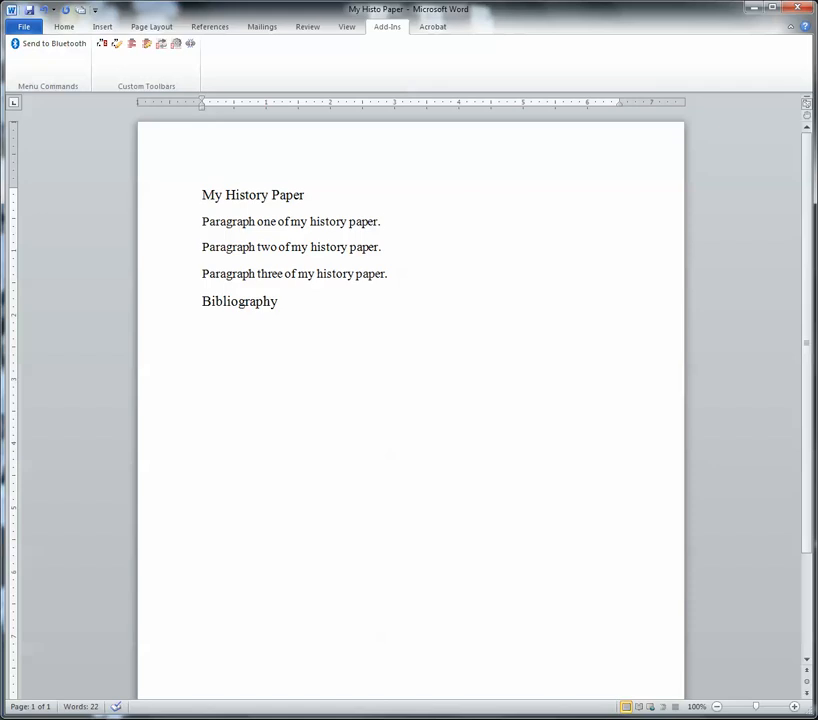
Insert a Zotero citation at the end of paragraph one, searching for "German" and choosing "Cinema in the German Democratic Republic".
left_click_drag(204, 221, 378, 221)
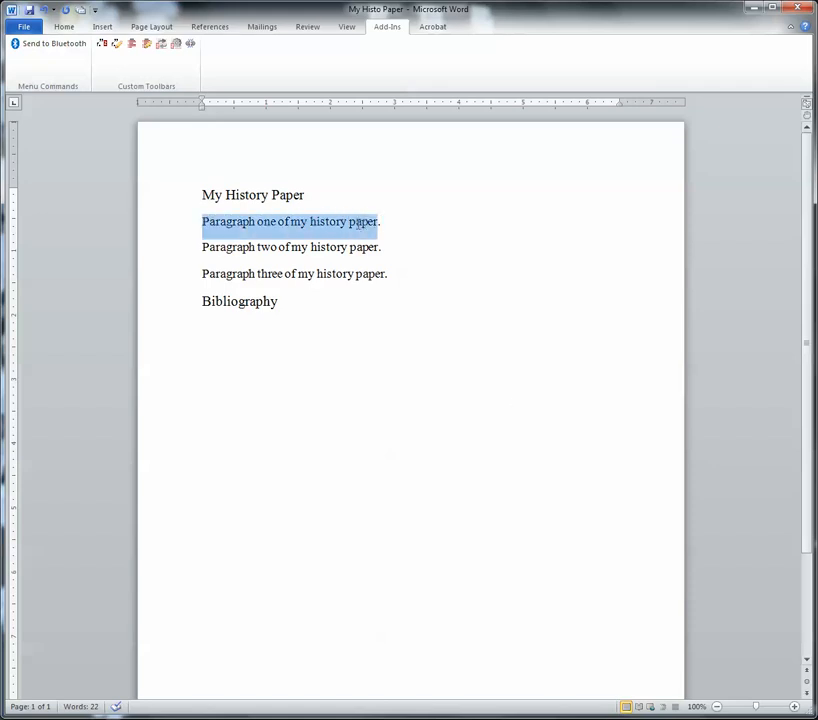
left_click(385, 223)
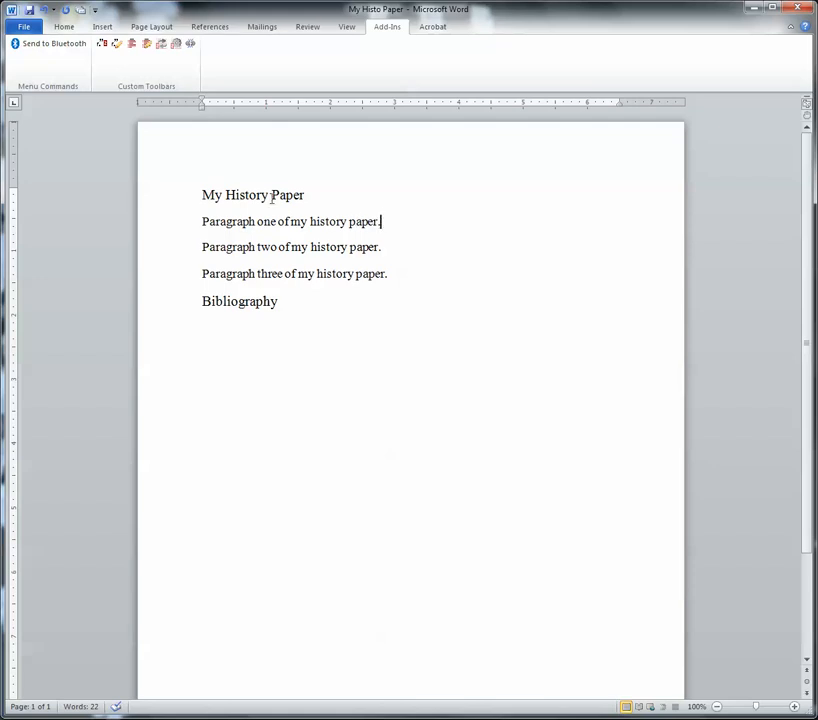
left_click(104, 46)
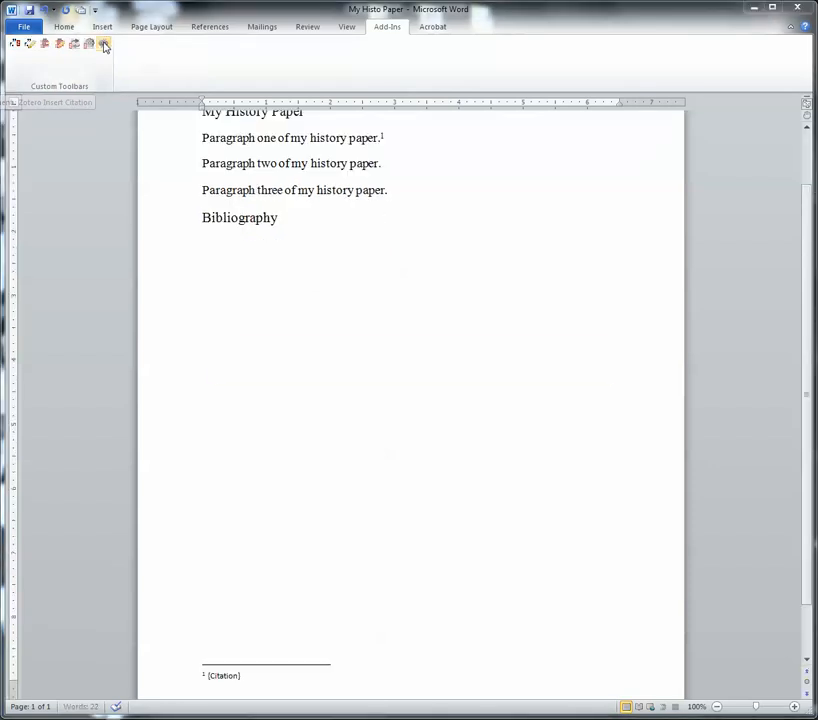
left_click_drag(372, 357, 363, 265)
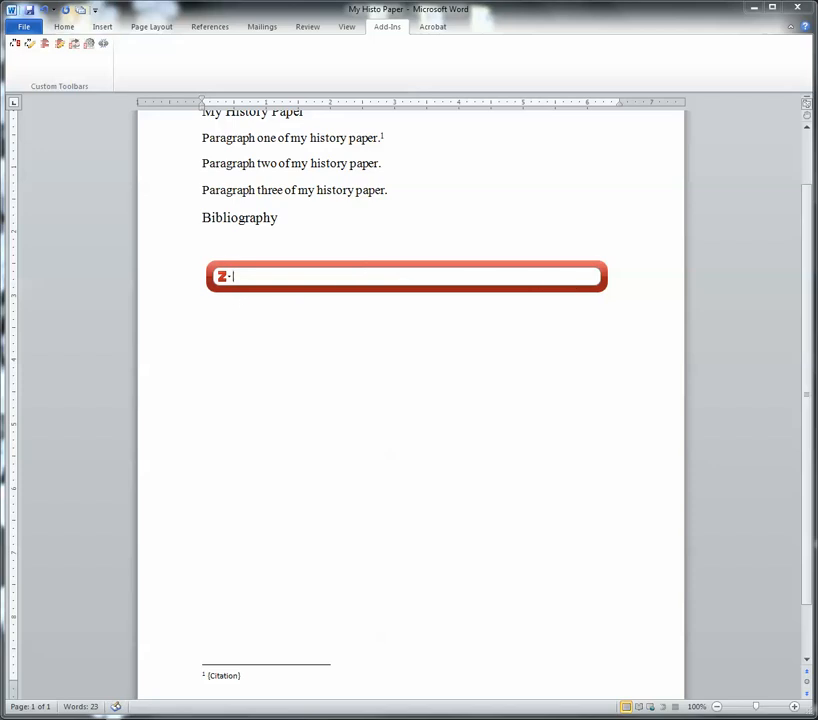
type("German")
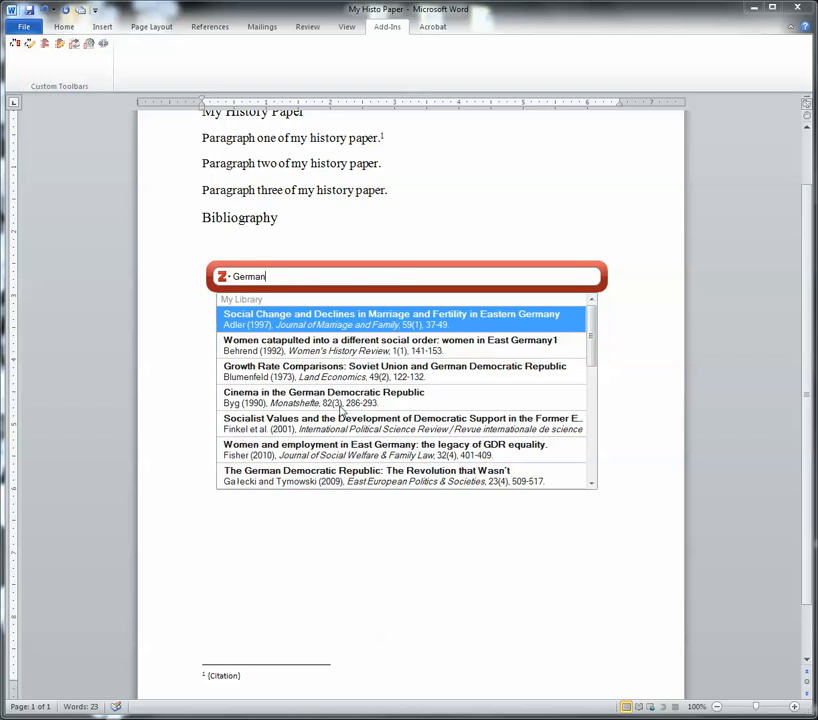
left_click(258, 407)
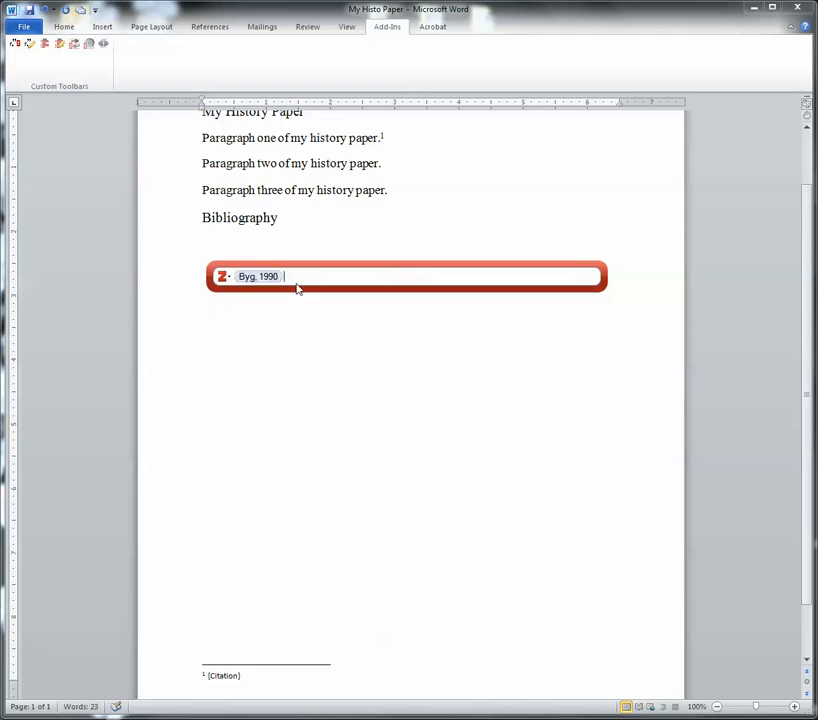
key("Return")
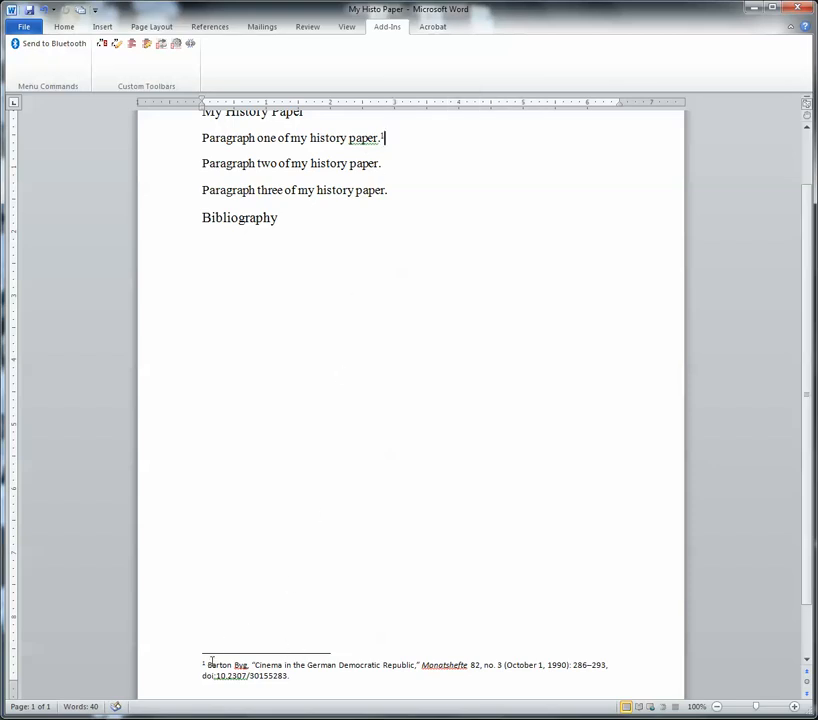
Start a Zotero citation at the end of paragraph two and switch the citation dialog to Classic View.
scroll(610, 540, "up", 2)
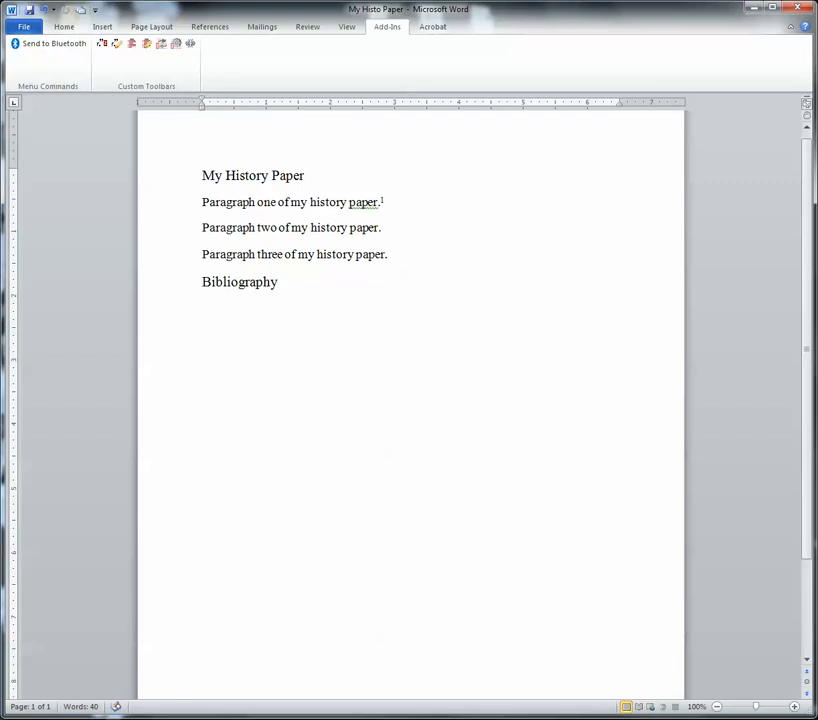
left_click(391, 231)
left_click(102, 45)
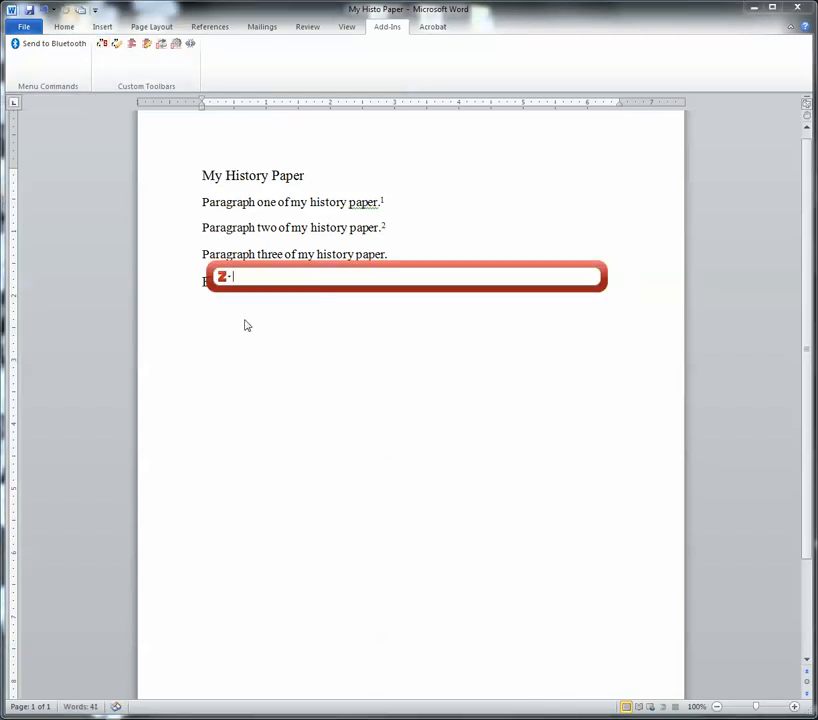
left_click(227, 278)
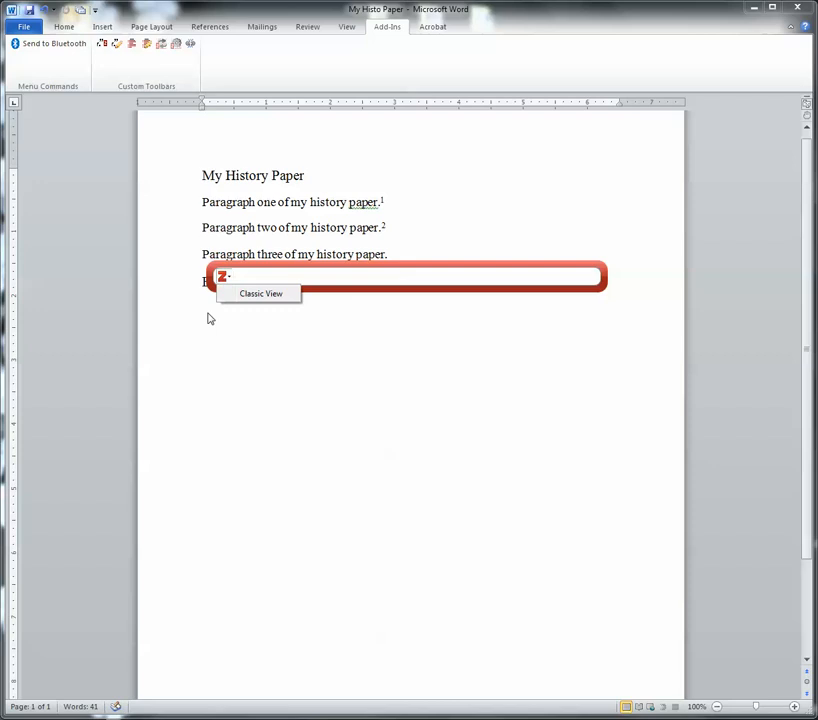
left_click(270, 296)
left_click_drag(332, 272, 291, 216)
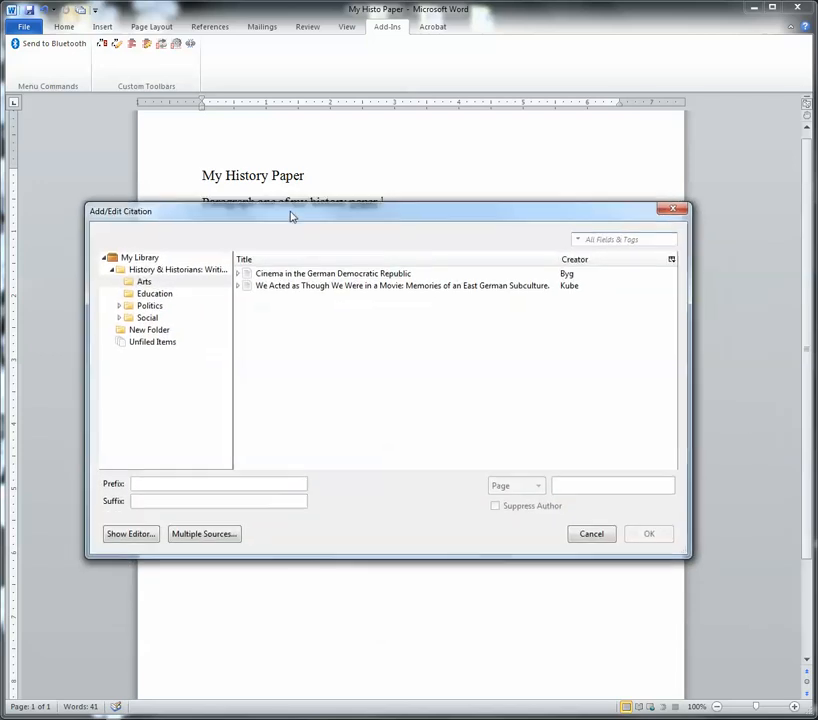
Browse the history collection's Politics and Social folders and select "After unification: Gender and subjective health status in East and West Germany" under Social.
left_click(187, 271)
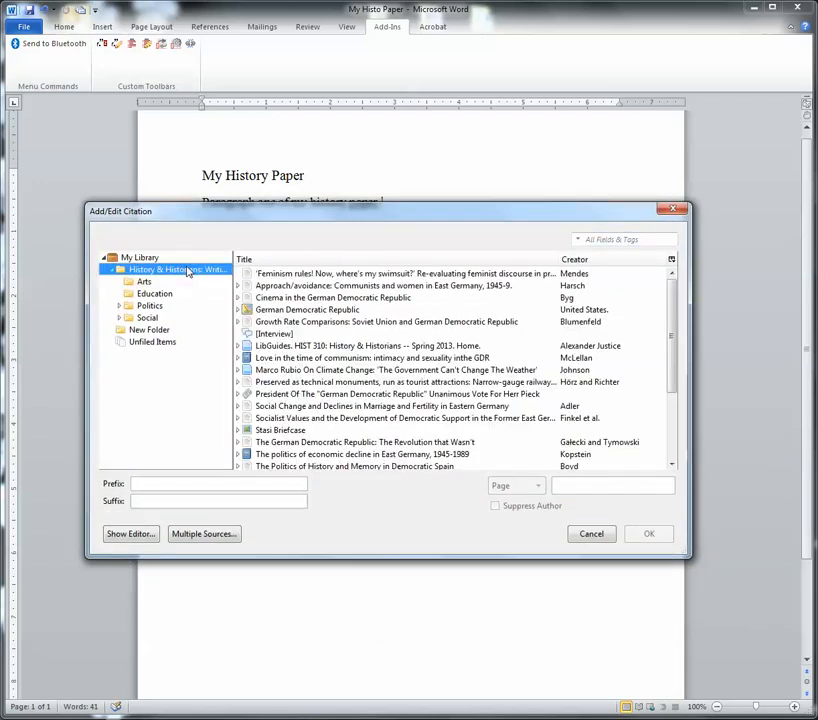
left_click(148, 295)
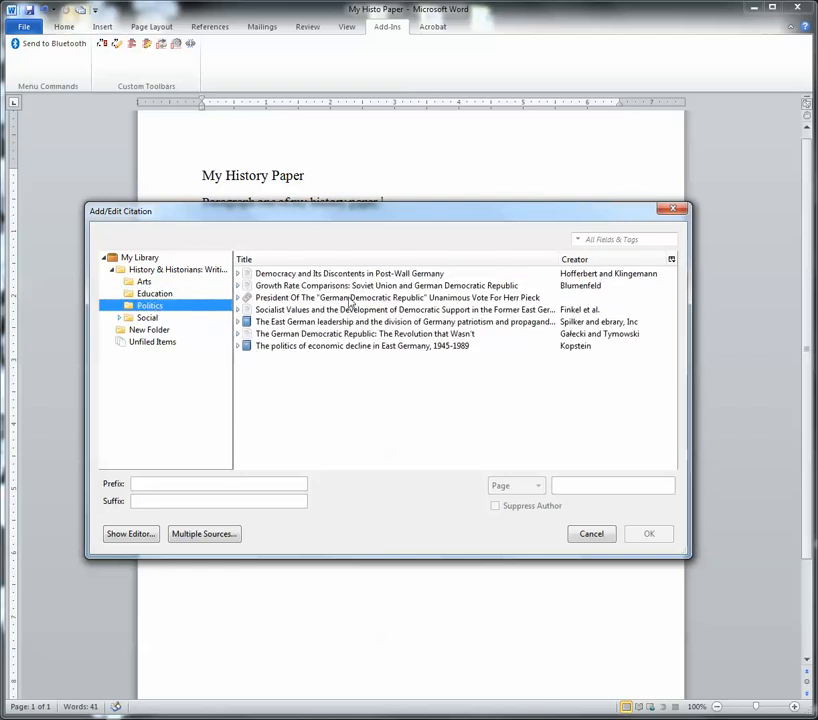
left_click(147, 318)
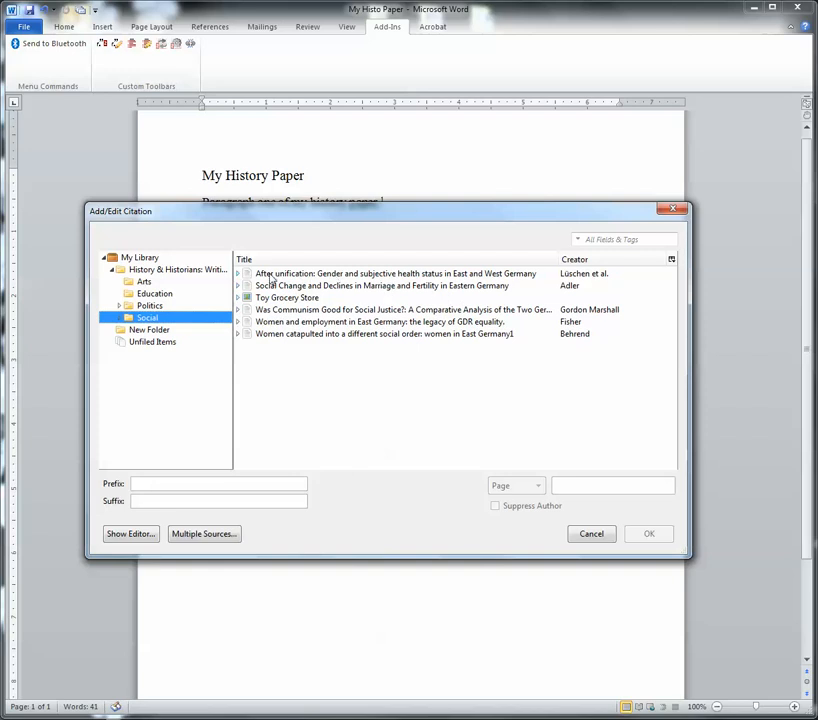
left_click(262, 275)
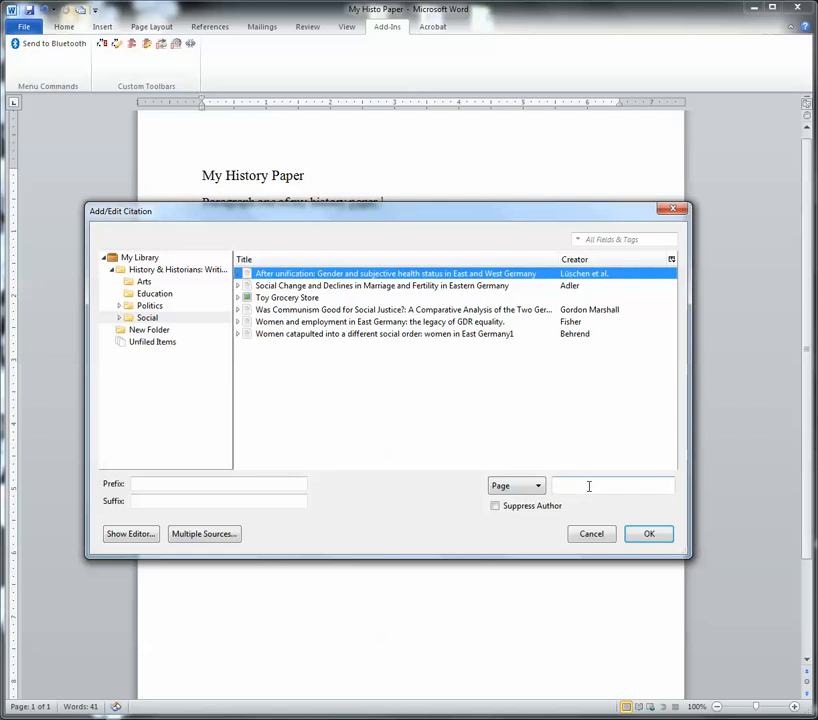
Preview the selected source in the citation editor, look at the multiple-sources layout, and return to the plain single-source view.
left_click(114, 537)
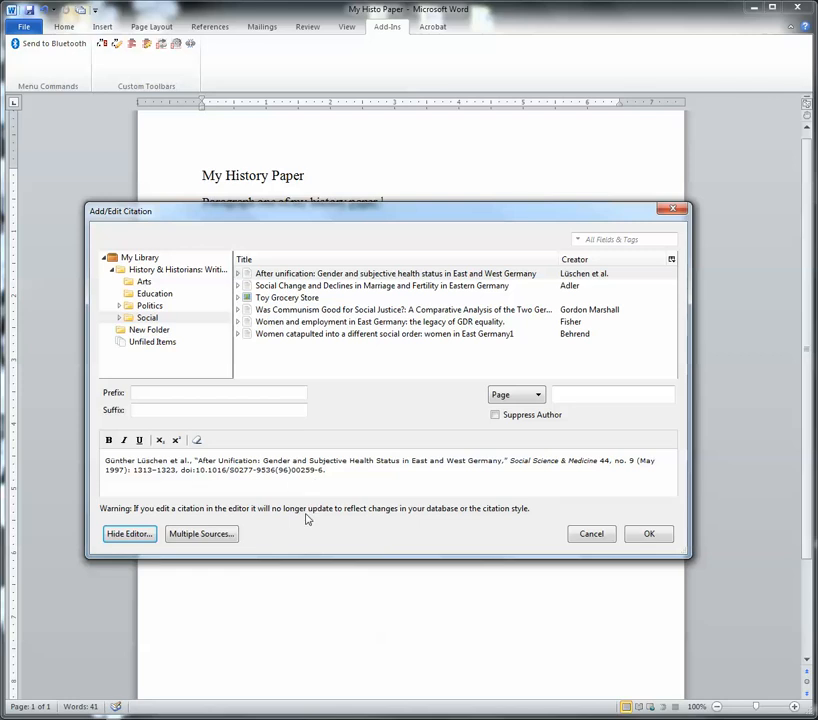
left_click(206, 542)
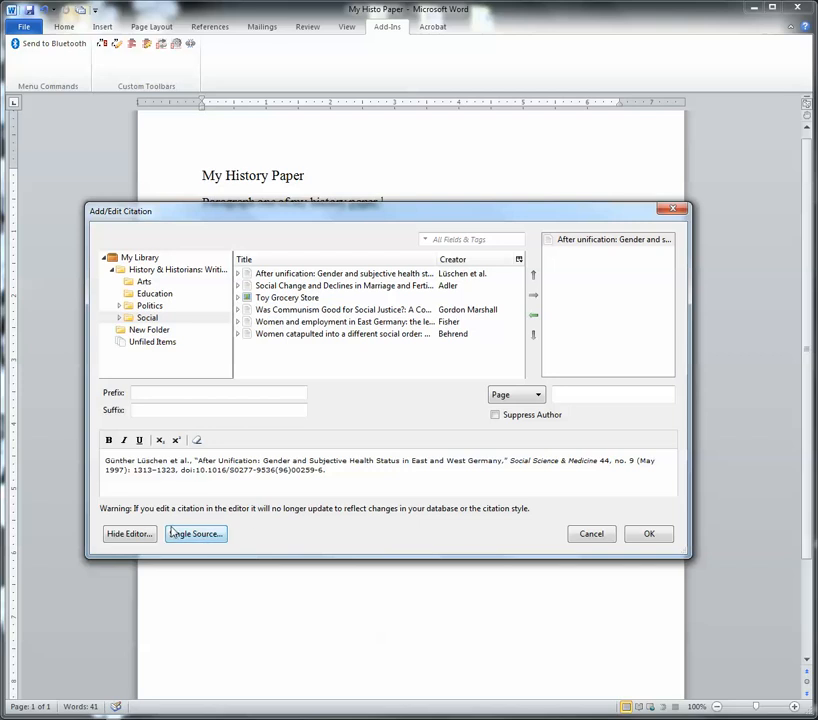
left_click(112, 536)
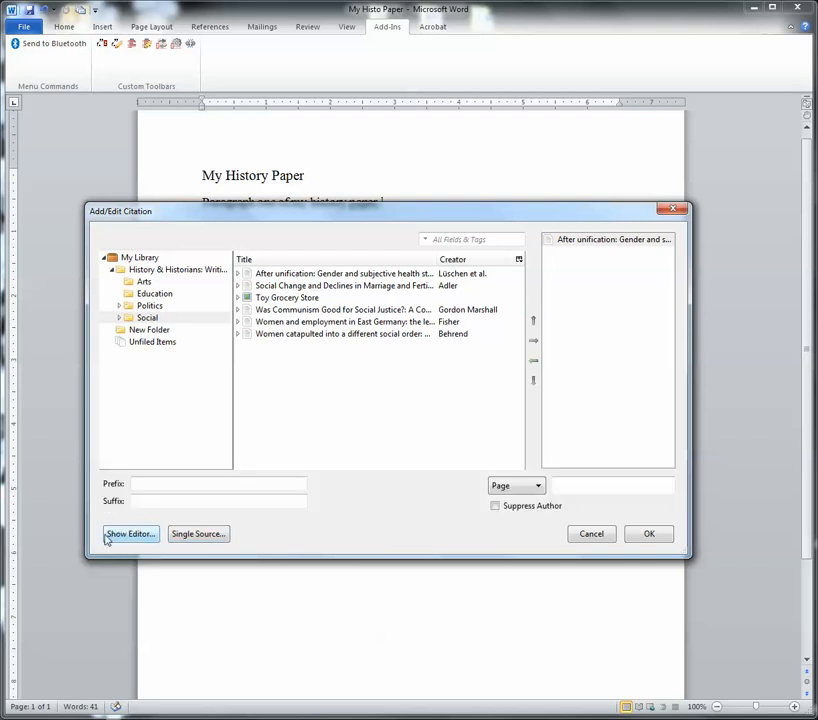
left_click(191, 538)
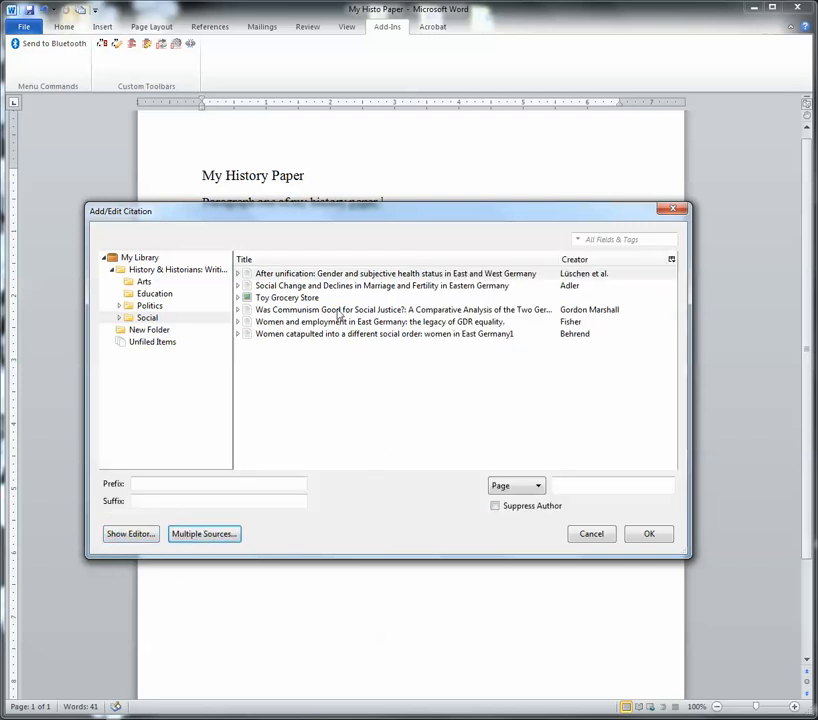
Insert the "After unification" source as paragraph two's citation and check its footnote at the end of the page.
left_click(282, 274)
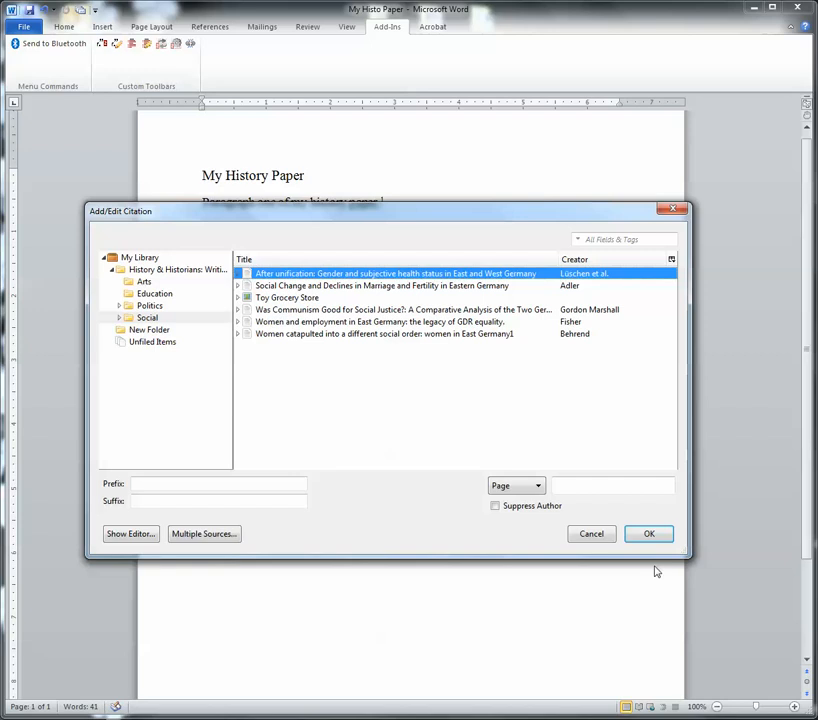
left_click(649, 534)
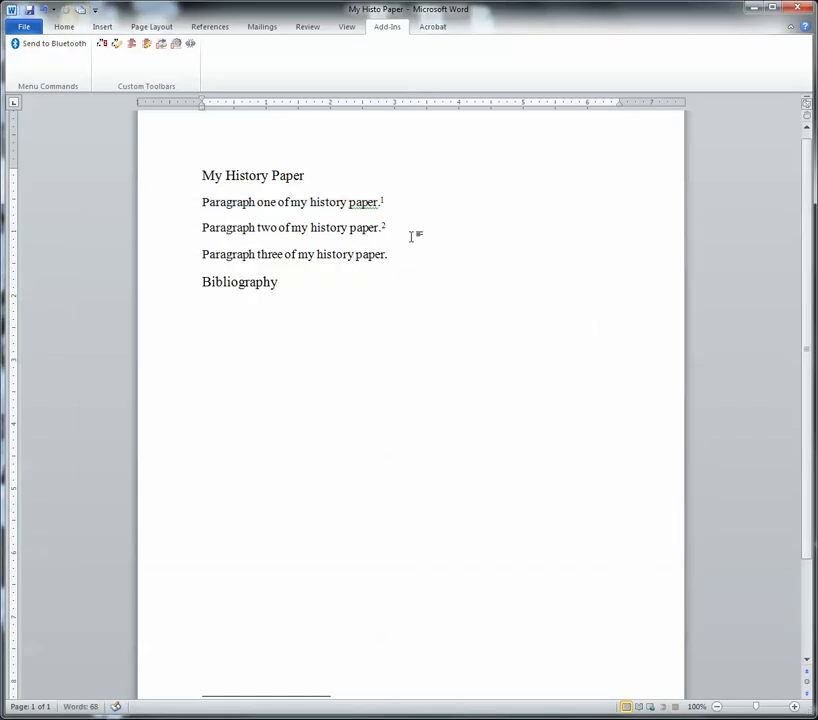
scroll(406, 235, "down", 2)
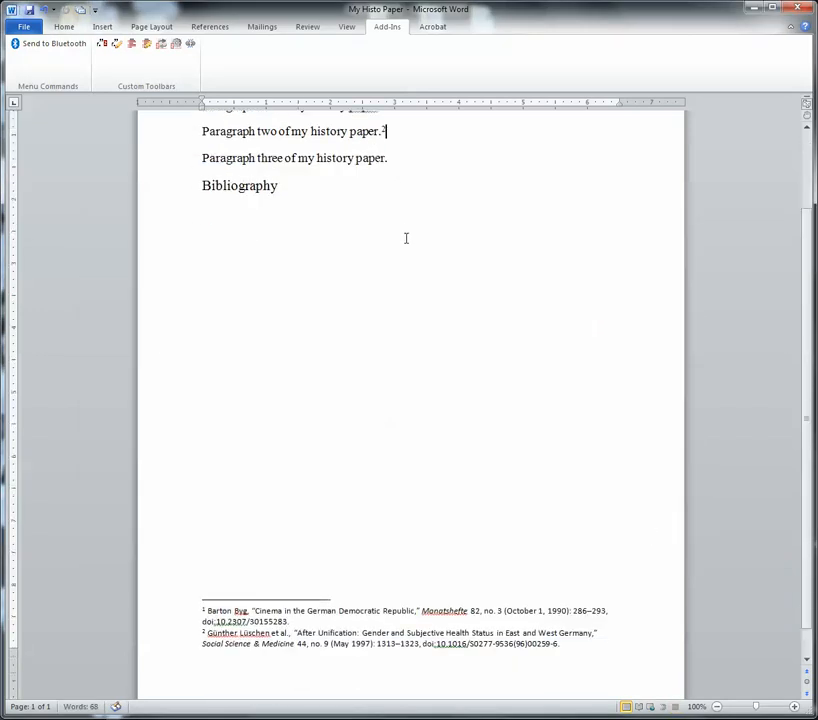
scroll(394, 592, "up", 2)
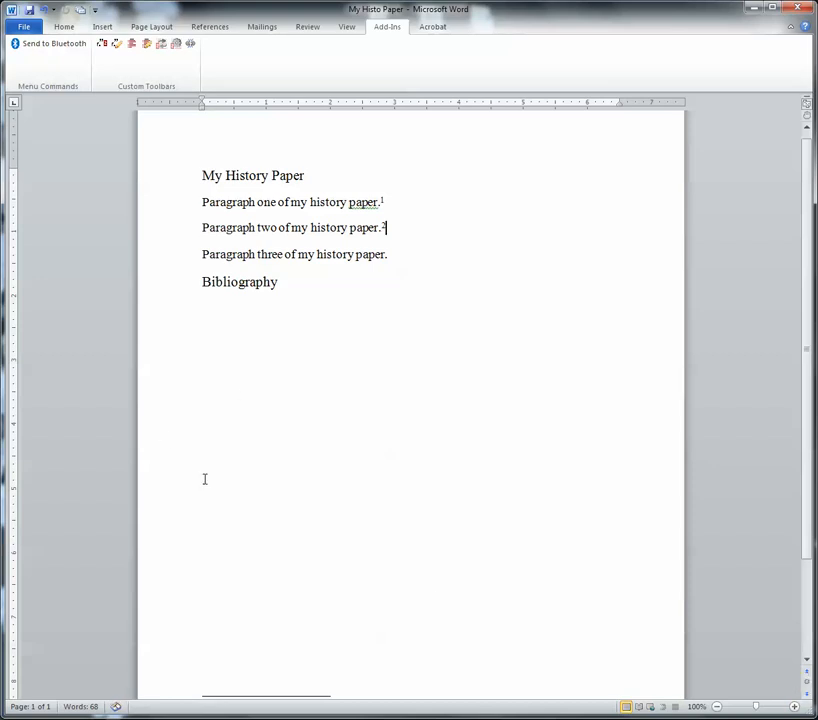
Add a new line below the Bibliography heading and insert the Zotero bibliography there.
left_click(209, 297)
left_click(276, 293)
key("Return")
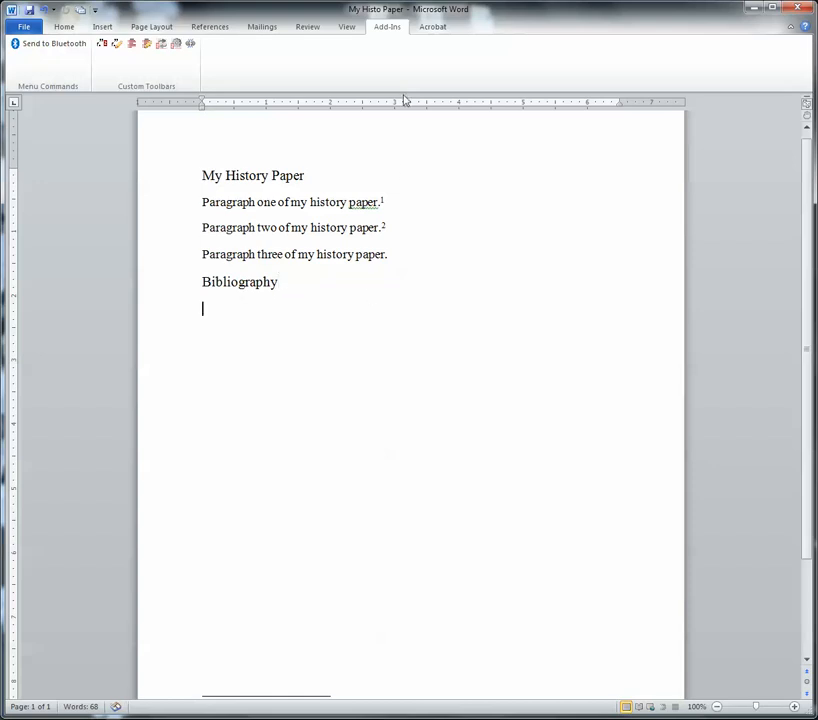
left_click(132, 45)
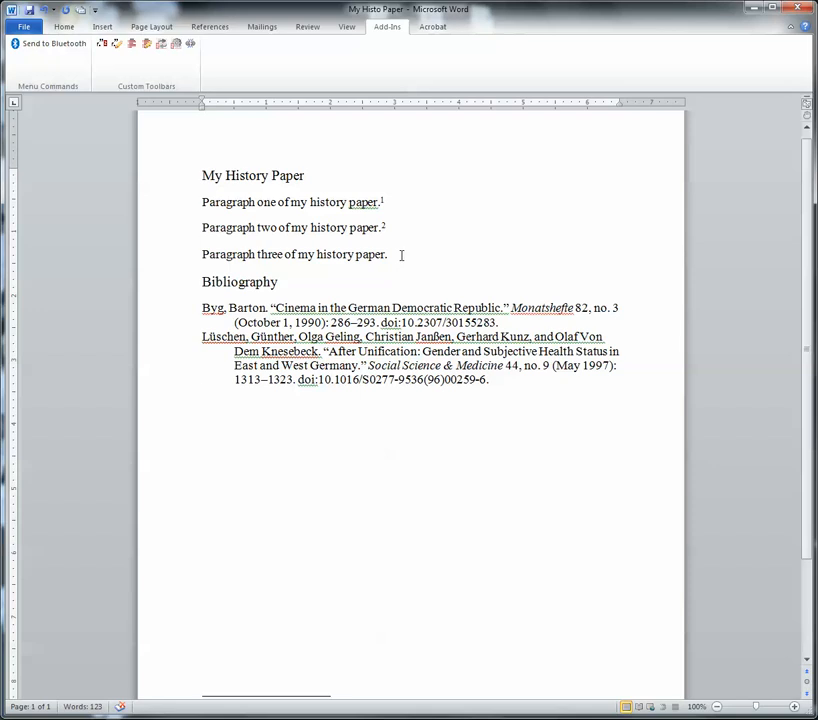
Insert a Zotero citation at the end of paragraph three, searching for "Women" and choosing "Women catapulted into a different social order: women in East Germany1".
left_click(102, 44)
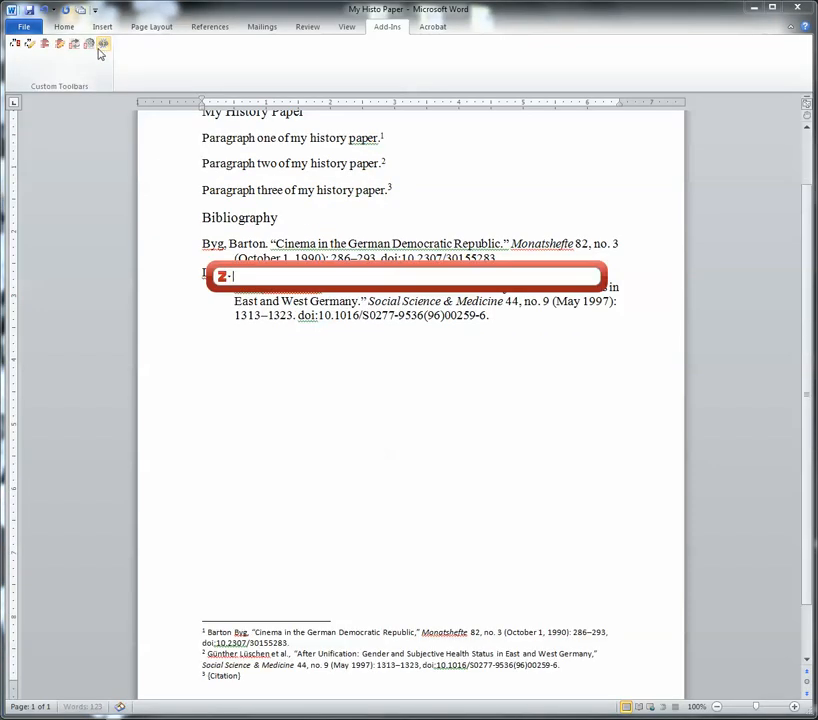
type("Women")
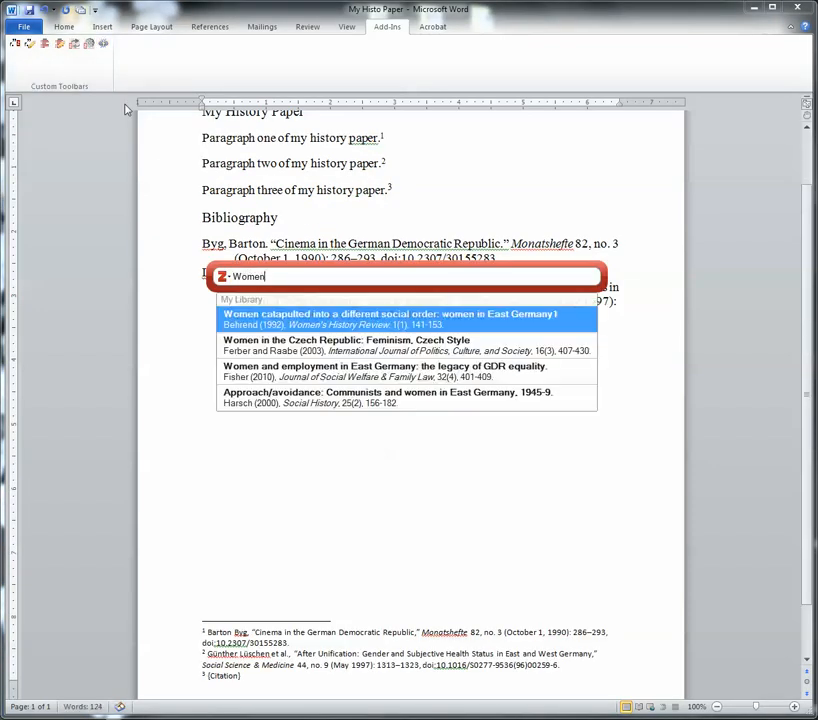
left_click(343, 318)
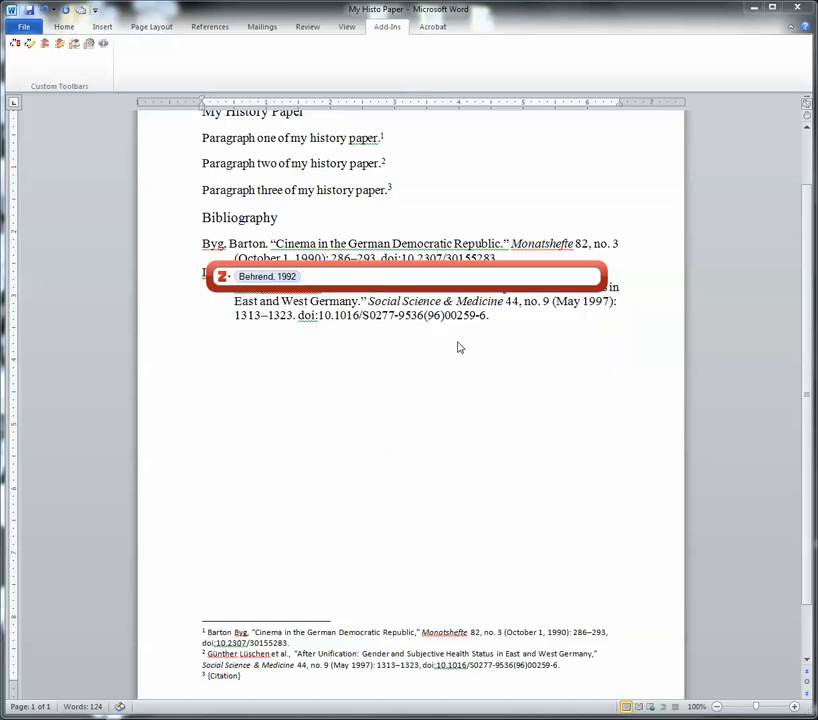
key("Return")
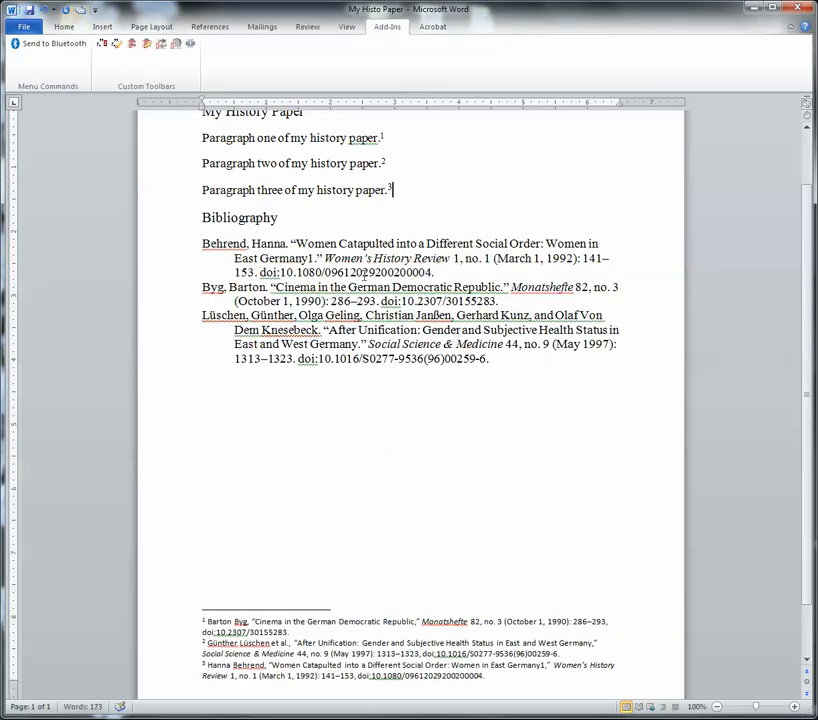
Delete the footnote citation at the end of paragraph two and check the footnotes and bibliography.
left_click(390, 164)
key("BackSpace")
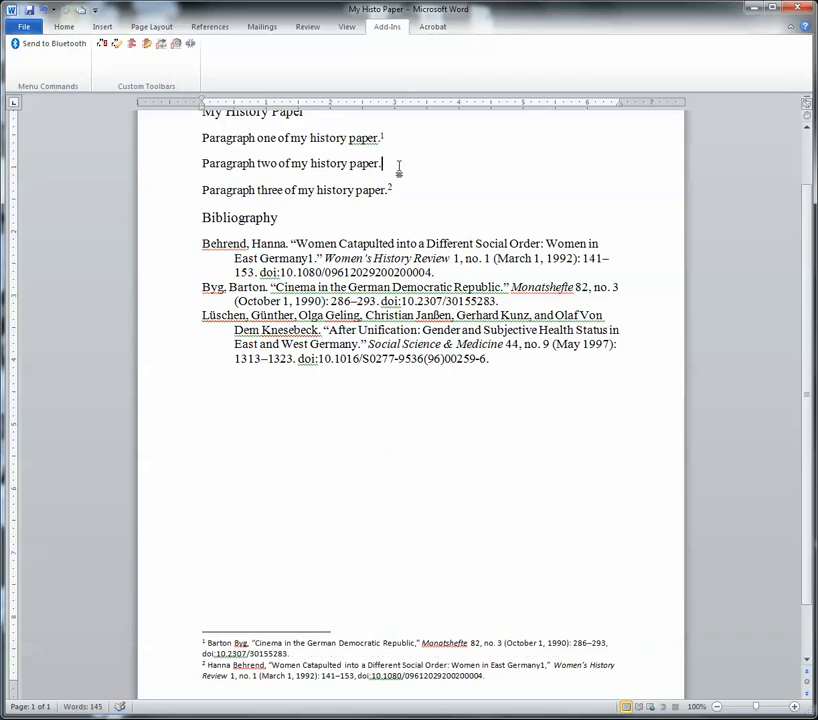
scroll(565, 505, "down", 1)
scroll(565, 505, "up", 3)
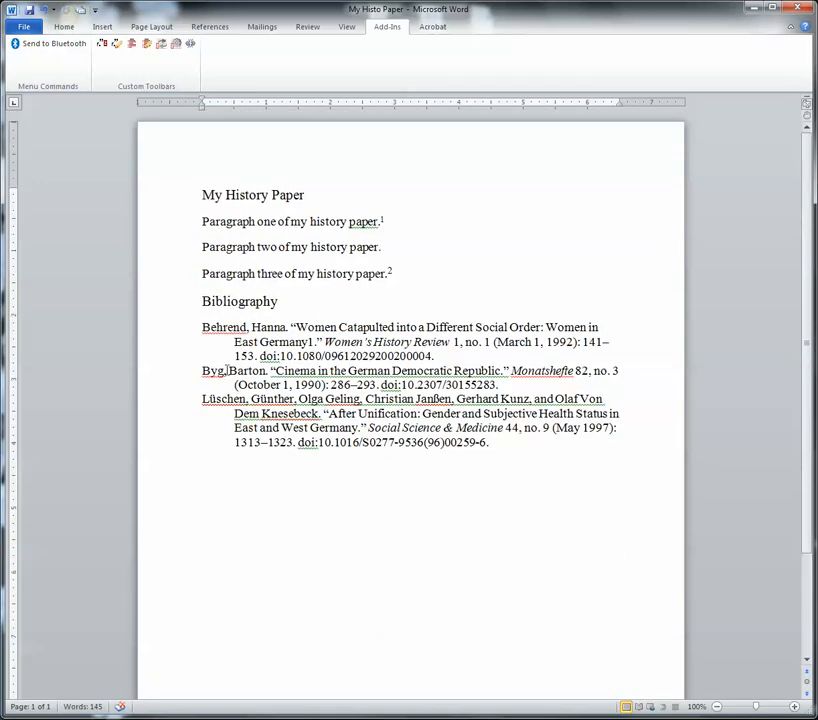
Delete the "After Unification: Gender and Subjective Health Status in East and West Germany" entry from the bibliography.
scroll(600, 551, "down", 2)
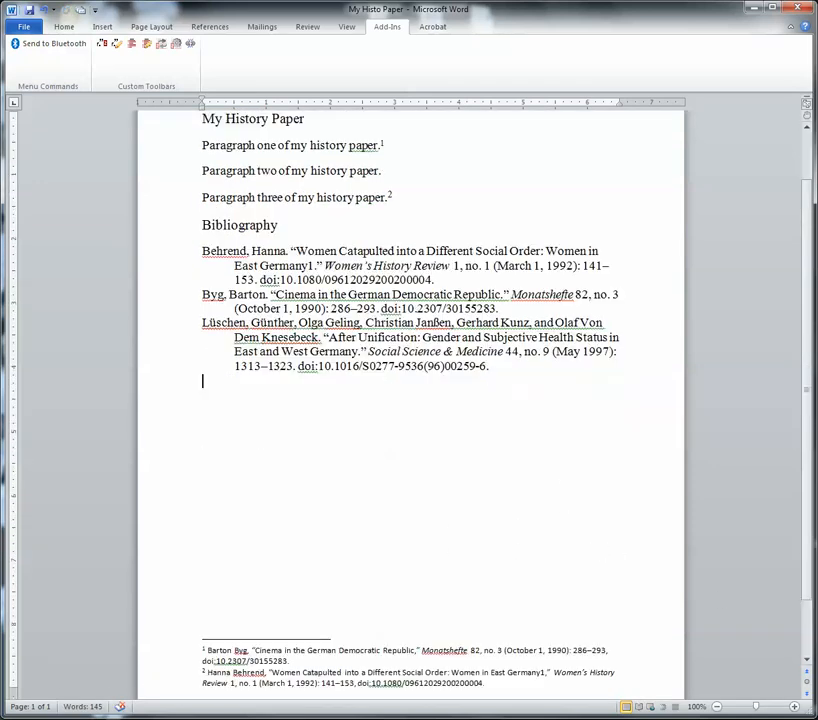
left_click(203, 322)
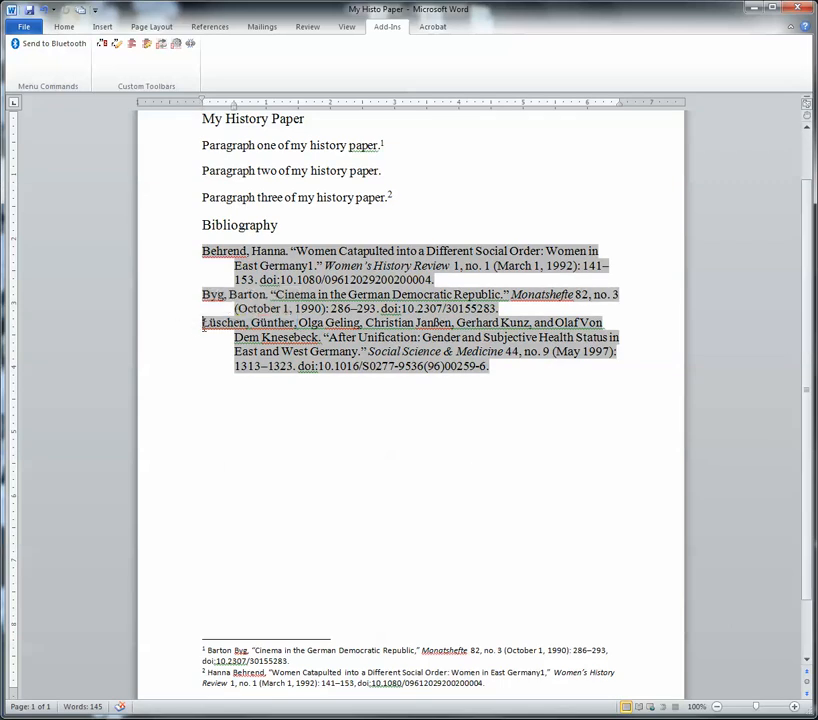
mouse_move(204, 325)
left_mouse_down()
mouse_move(515, 351)
mouse_move(528, 378)
mouse_move(201, 312)
mouse_move(197, 330)
left_mouse_up()
left_click(409, 353)
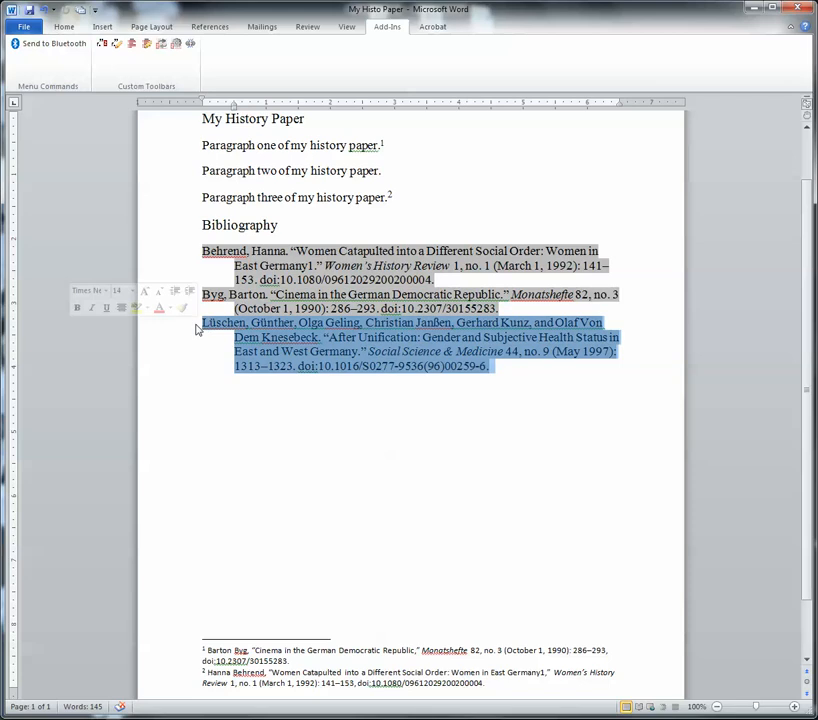
key("Delete")
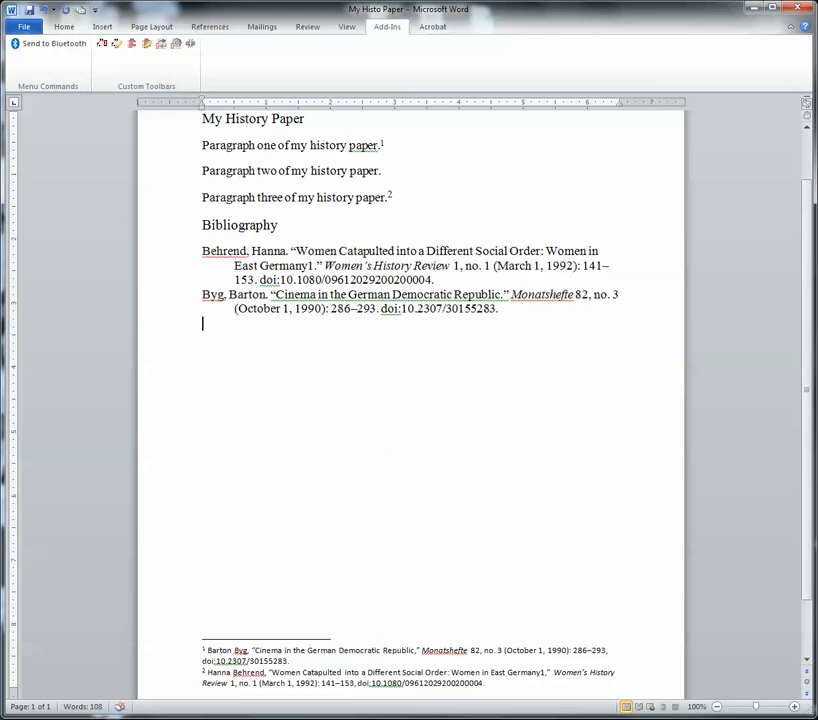
scroll(410, 400, "up", 2)
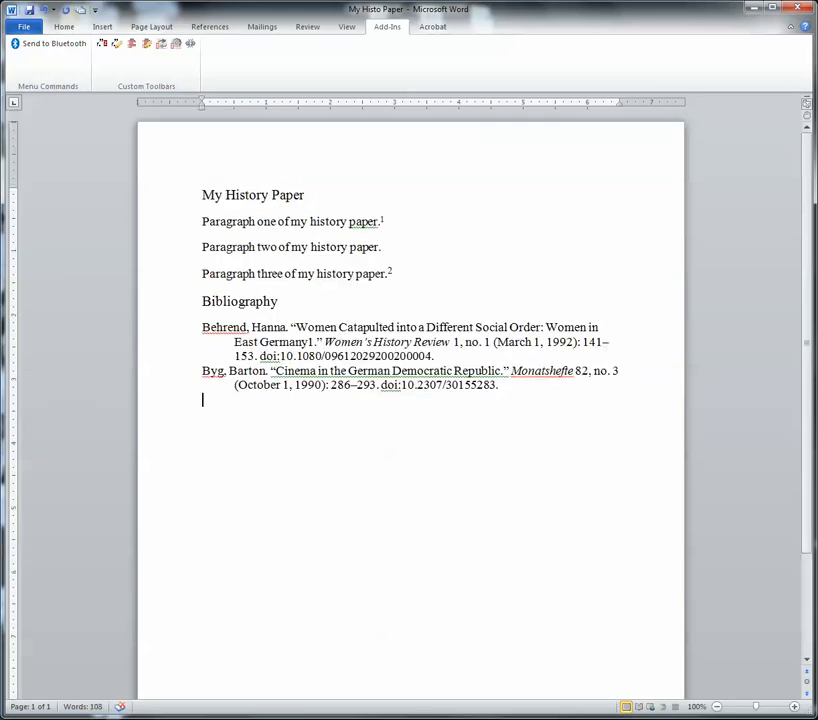